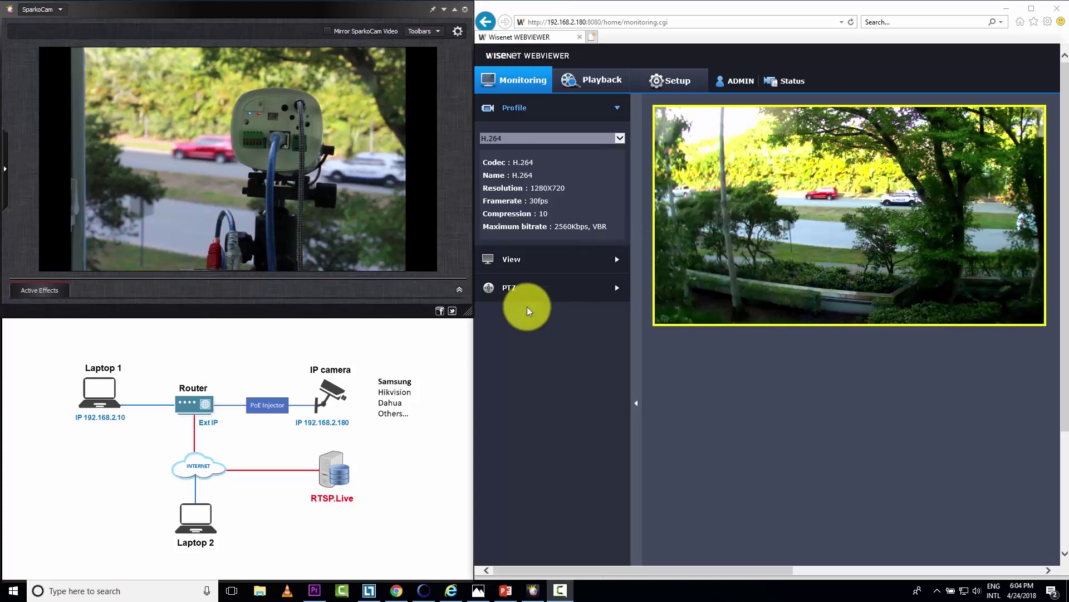
- View the network diagram full-screen, restore it, minimize the Wisenet viewer, and show the RTSP Command note
{"action": "left_click", "coordinate": [436, 308]}
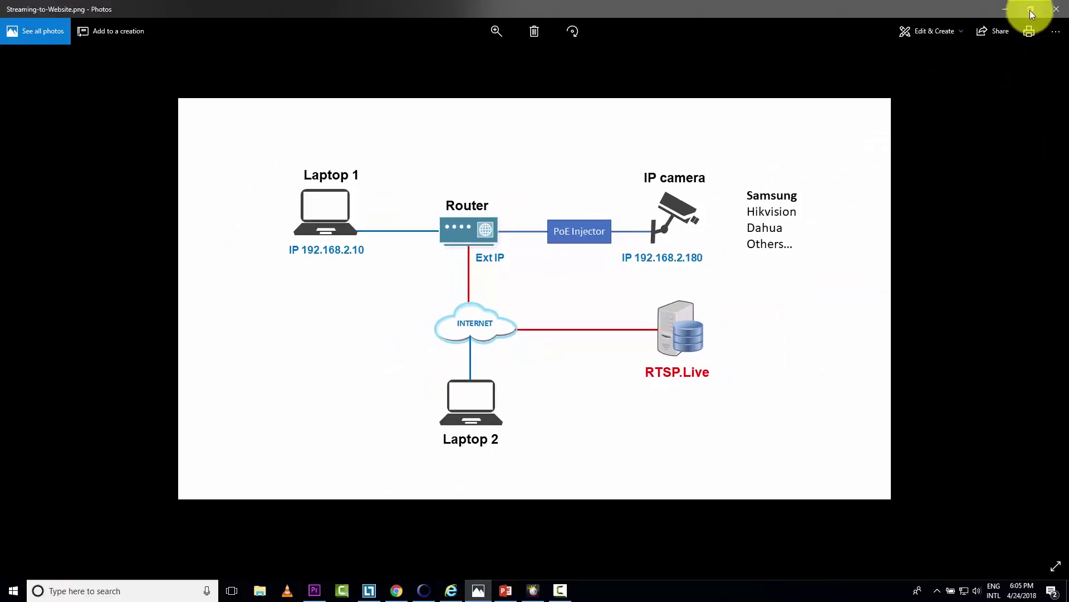
{"action": "left_click", "coordinate": [1031, 9]}
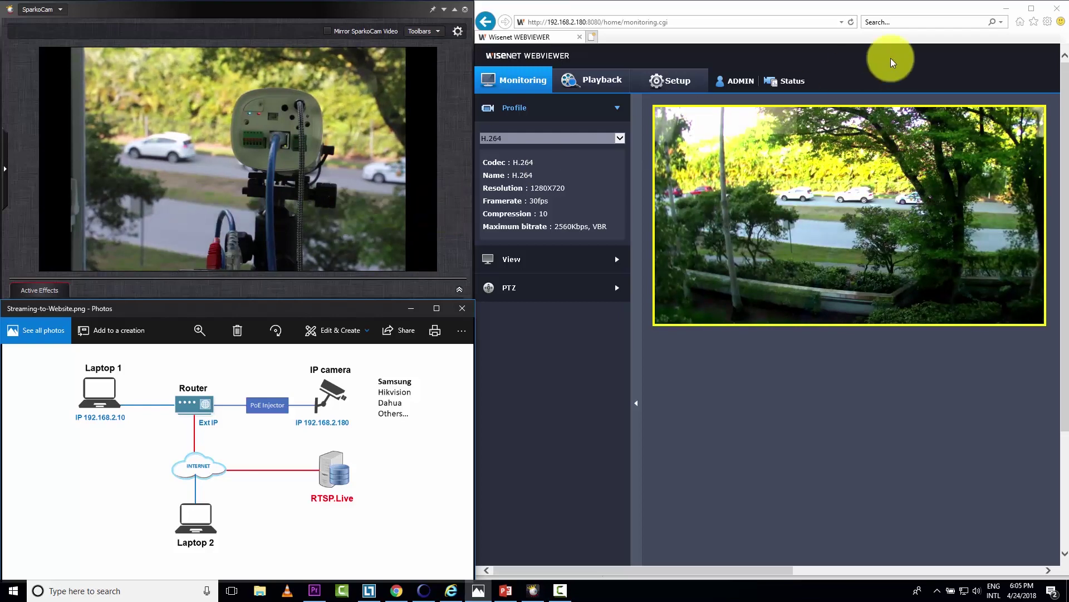
{"action": "left_click", "coordinate": [1006, 9]}
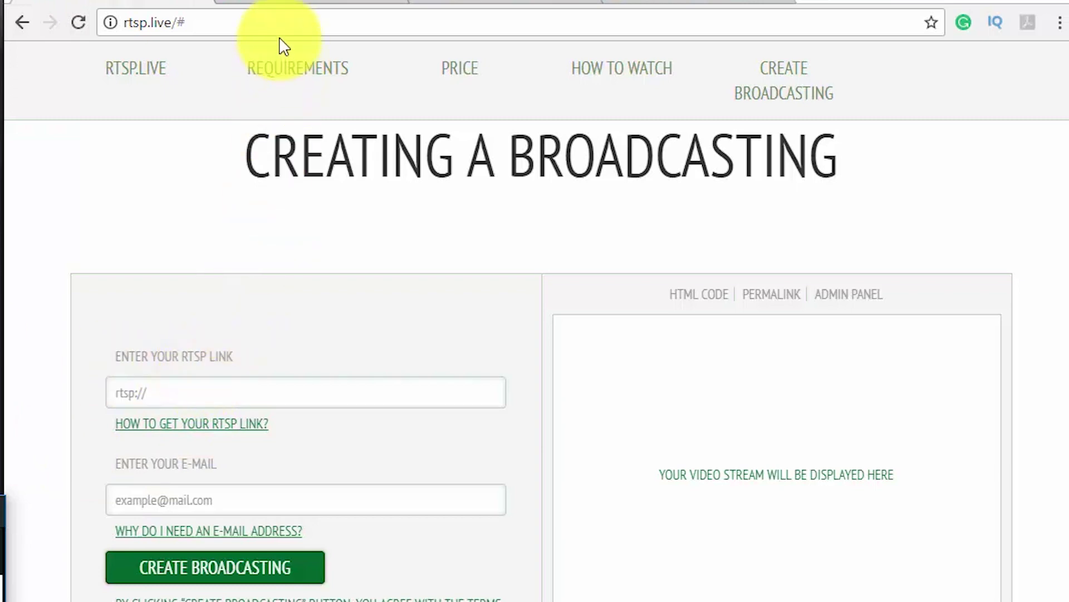
{"action": "left_click", "coordinate": [274, 2]}
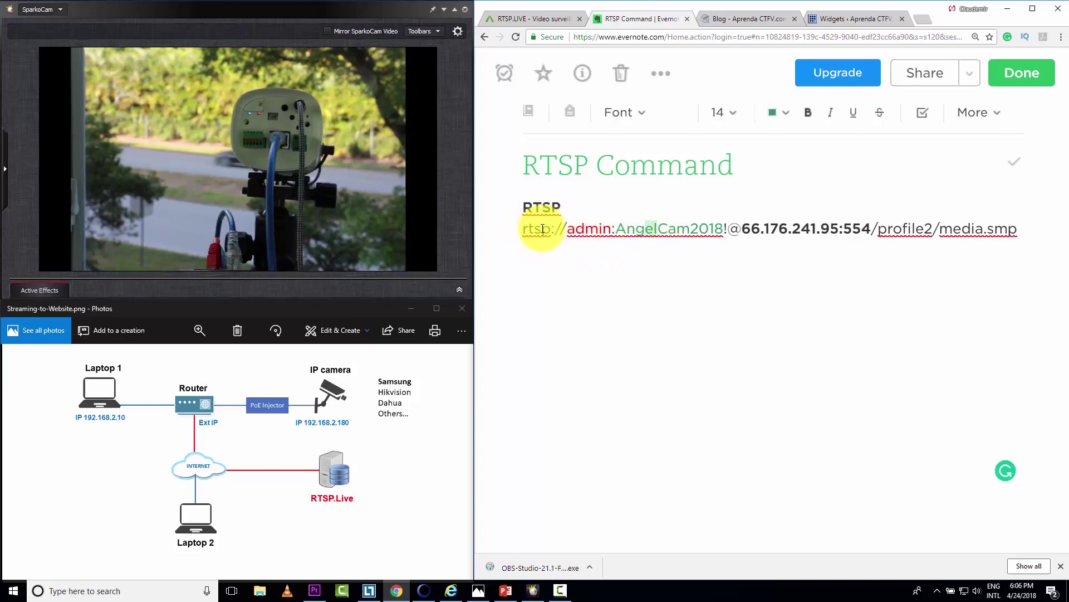
- Paste the camera's RTSP link from the Evernote note into RTSP.Live's RTSP link field, then enter the e-mail address
{"action": "left_click_drag", "start_coordinate": [529, 230], "coordinate": [1022, 228]}
{"action": "right_click", "coordinate": [739, 229]}
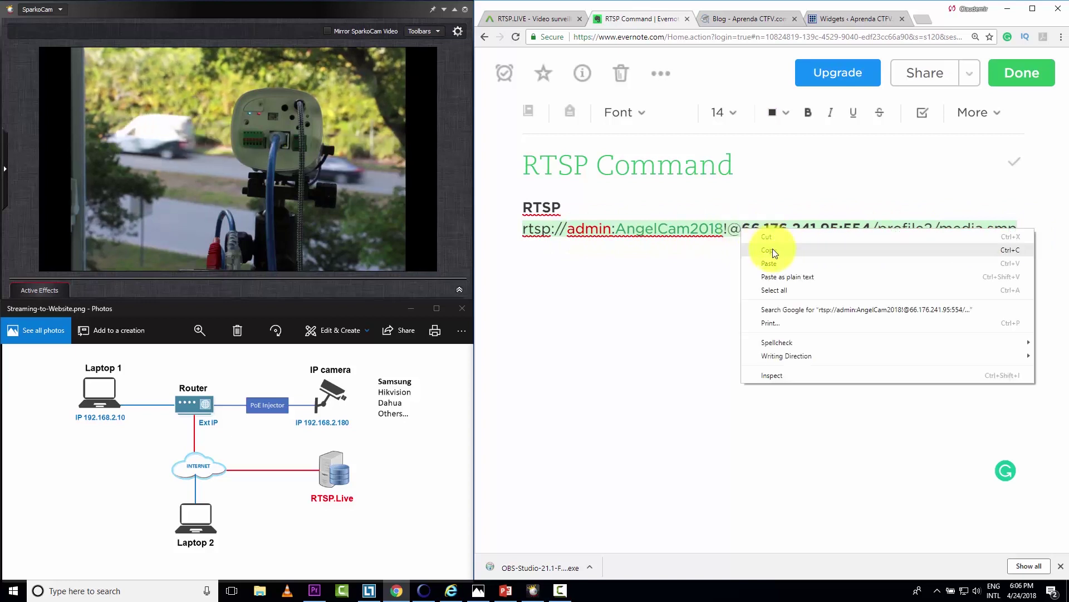
{"action": "left_click", "coordinate": [773, 249]}
{"action": "left_click", "coordinate": [527, 17]}
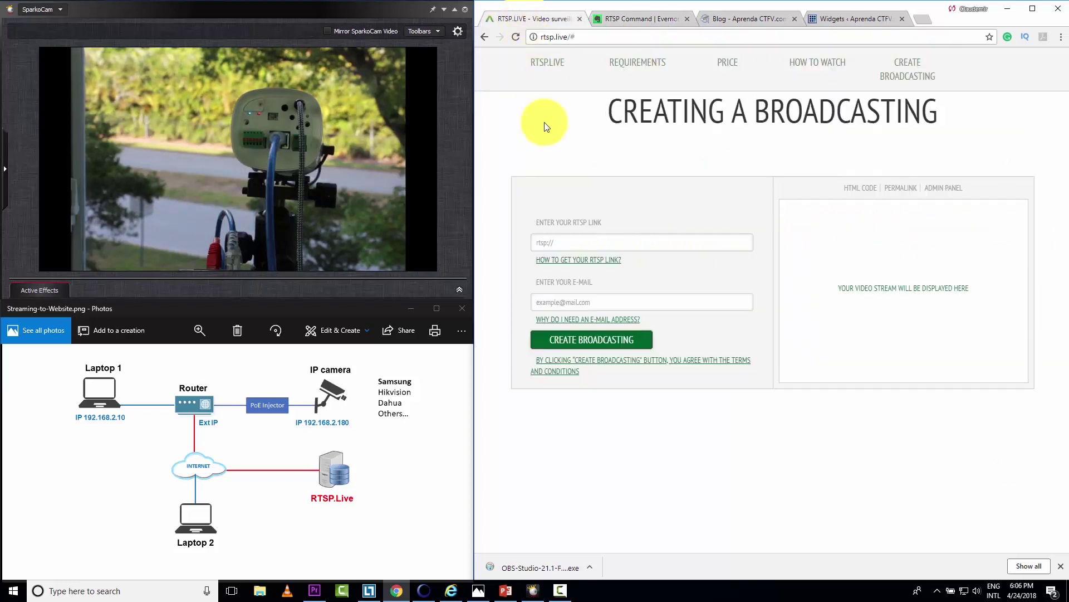
{"action": "right_click", "coordinate": [554, 243]}
{"action": "left_click", "coordinate": [596, 309]}
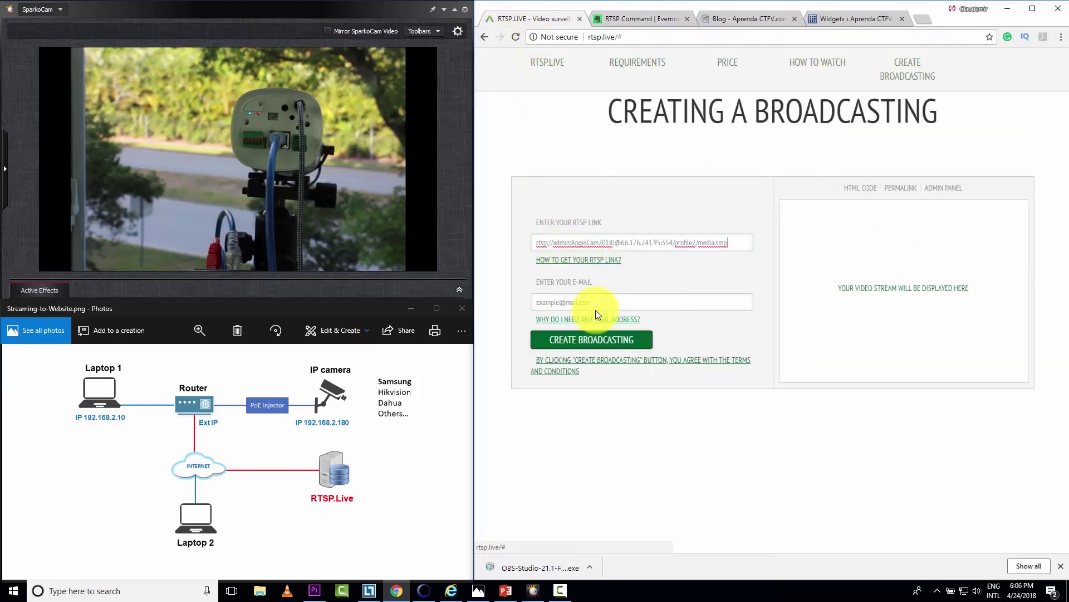
{"action": "left_click", "coordinate": [565, 303]}
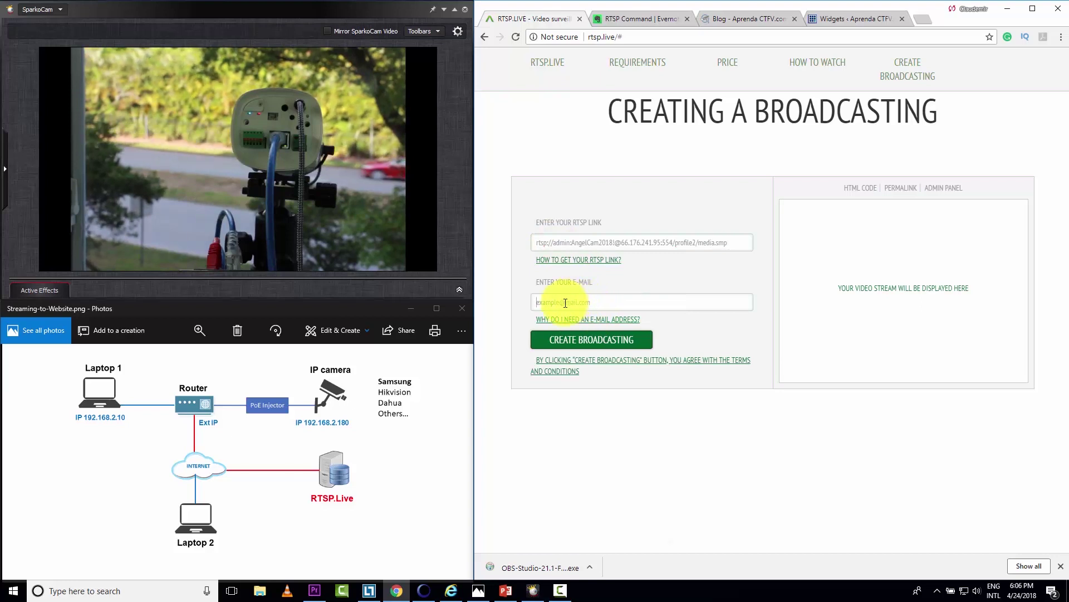
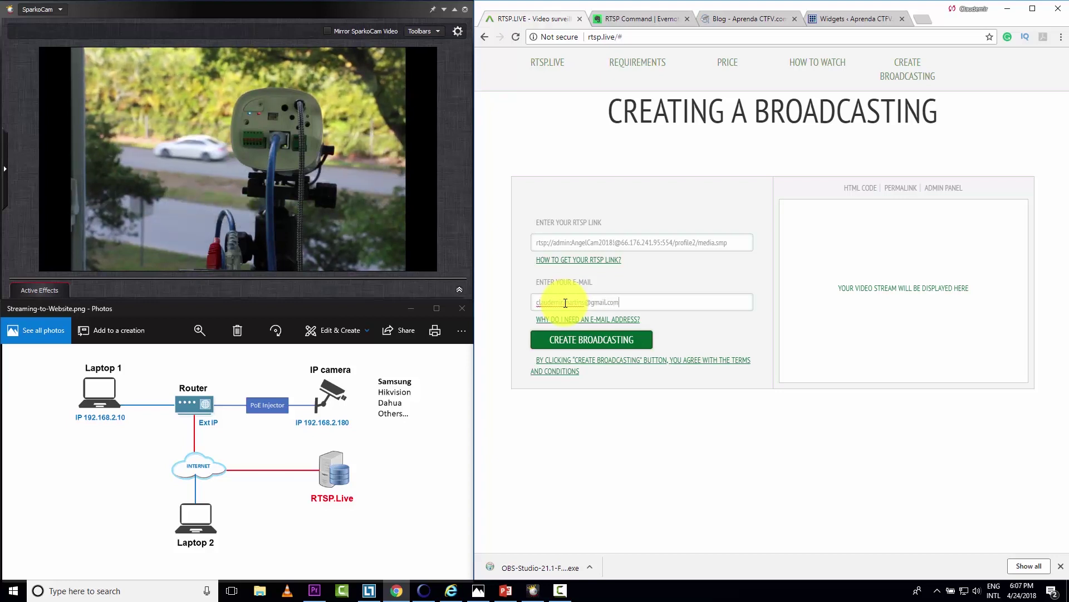
- Create the broadcast so Camera 1 plays, then open the stream's permalink page in a new tab
{"action": "left_click", "coordinate": [583, 339]}
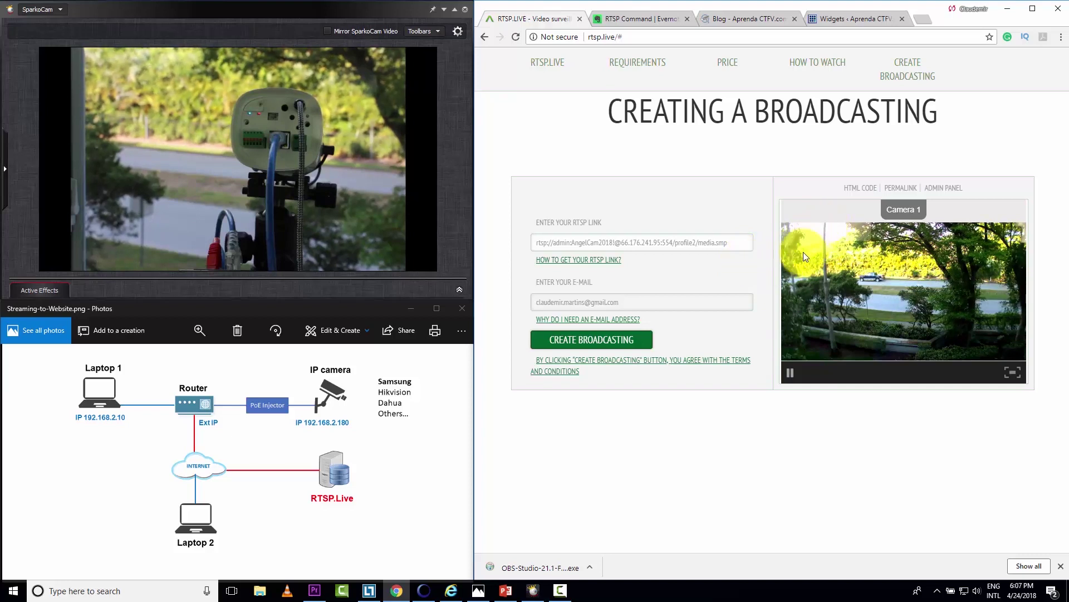
{"action": "left_click", "coordinate": [900, 190]}
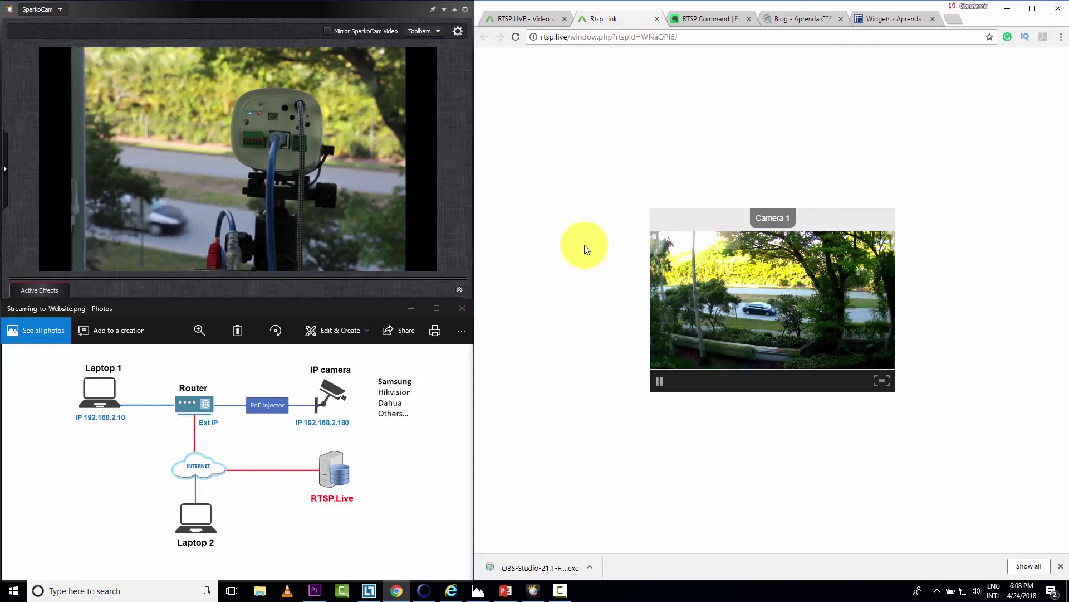
- Copy the stream's 440×330 iframe embed code from the HTML CODE panel
{"action": "left_click", "coordinate": [536, 19]}
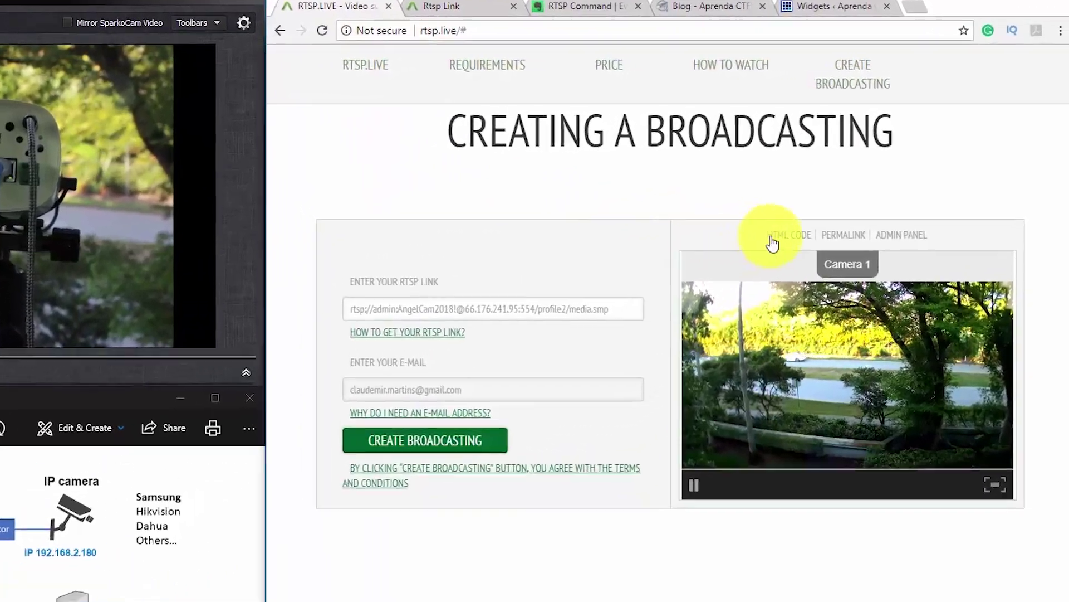
{"action": "left_click", "coordinate": [859, 188]}
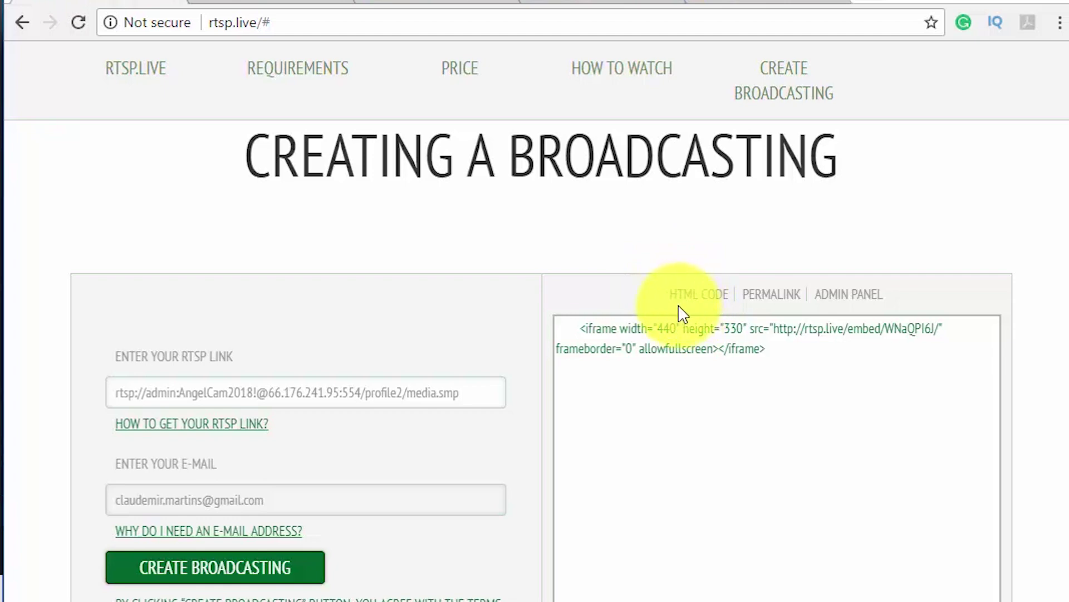
{"action": "left_click_drag", "start_coordinate": [768, 352], "coordinate": [582, 333]}
{"action": "right_click", "coordinate": [600, 329]}
{"action": "left_click", "coordinate": [646, 369]}
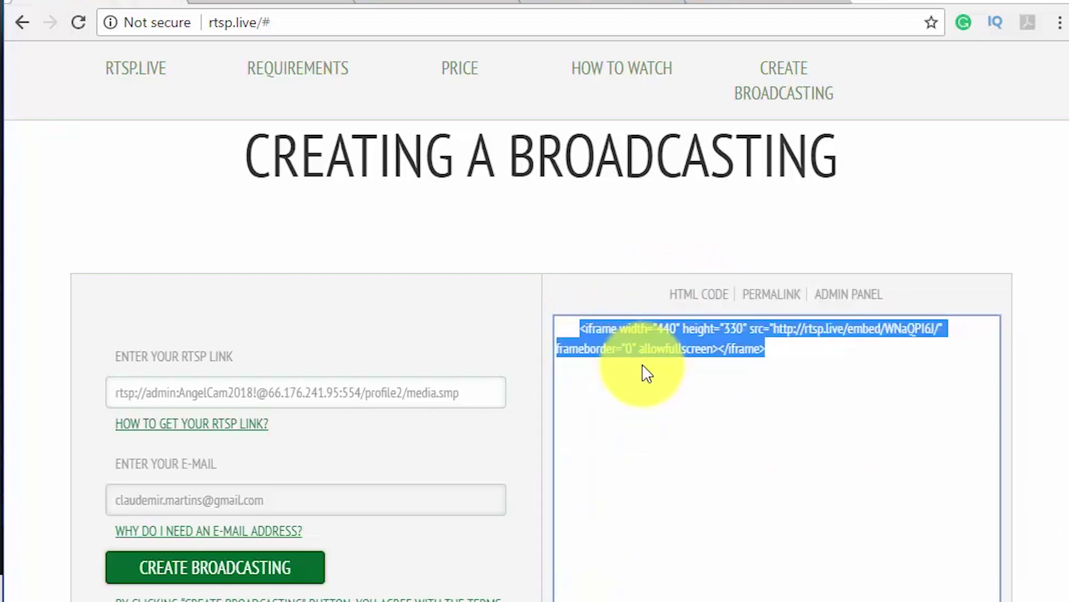
{"action": "left_click", "coordinate": [612, 3]}
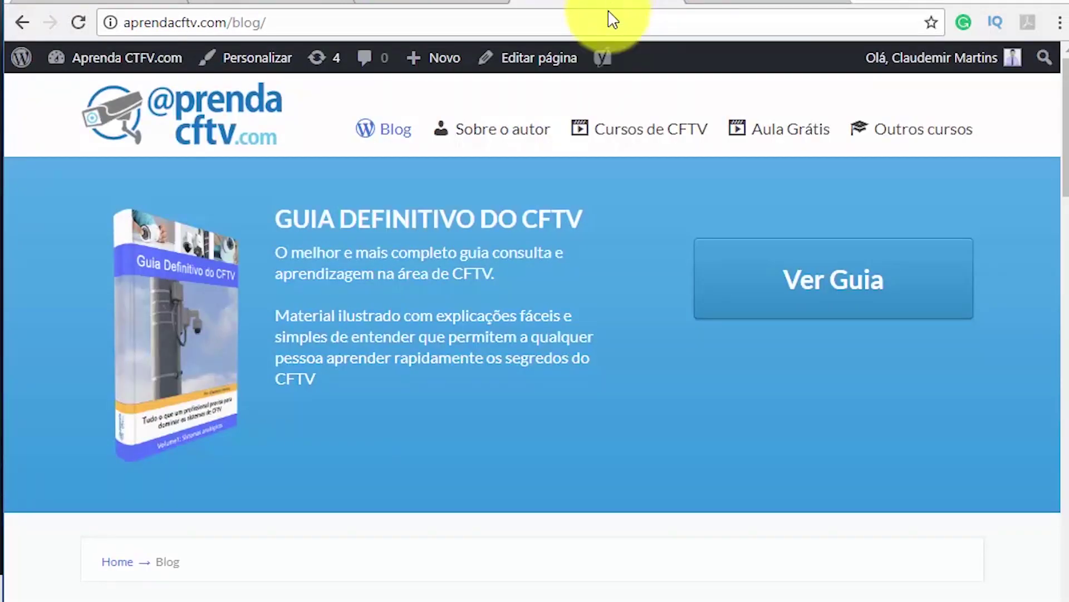
- Add a Custom HTML widget below Pesquisar in Main Sidebar containing the rtsp.live iframe code
{"action": "scroll", "coordinate": [715, 515], "scroll_direction": "down", "scroll_amount": 3}
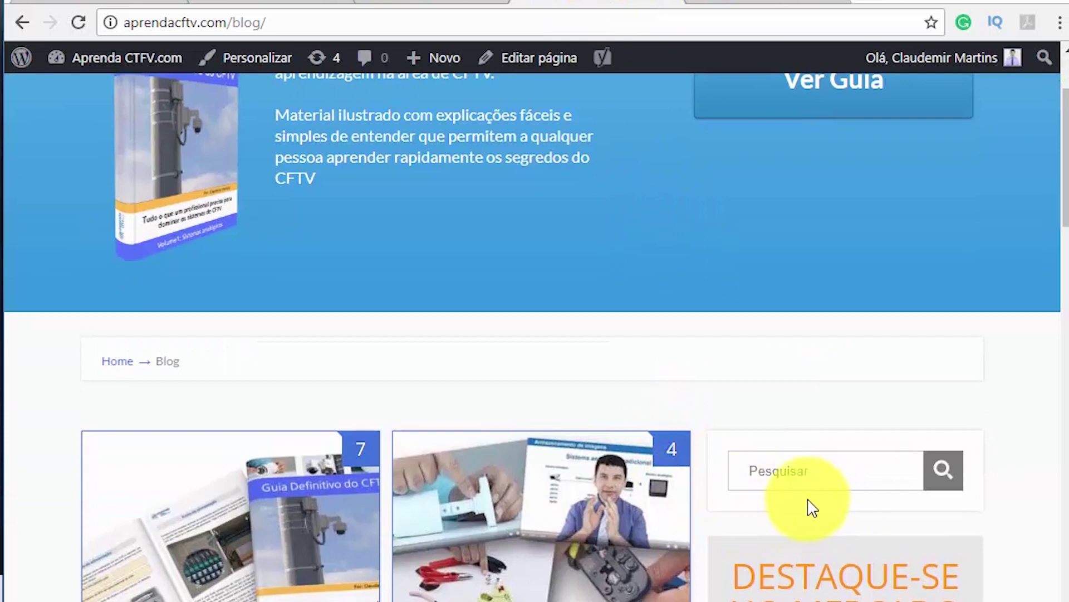
{"action": "left_click", "coordinate": [742, 6]}
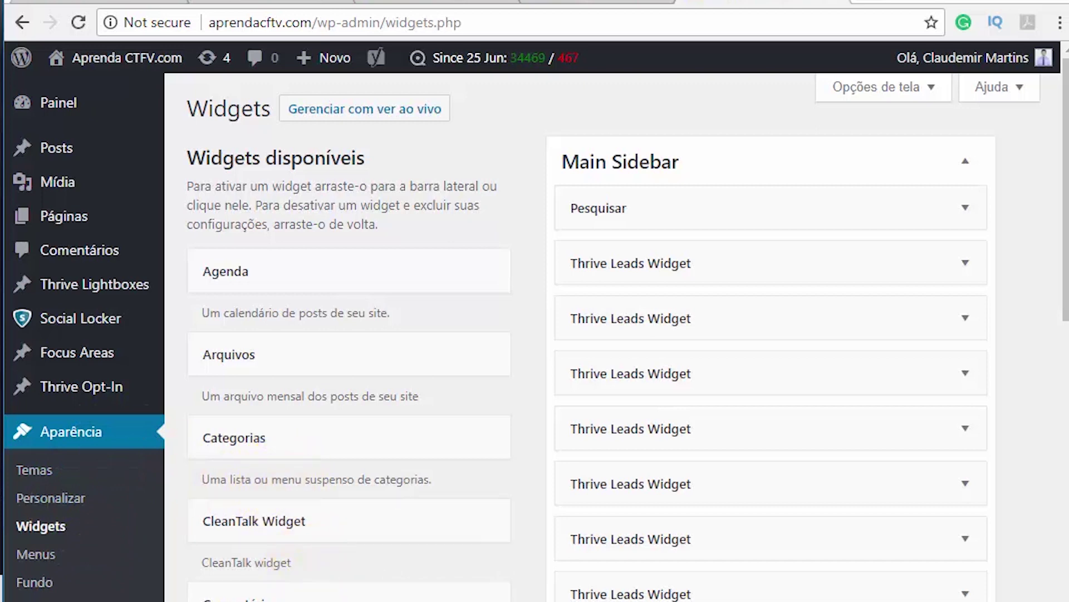
{"action": "left_click_drag", "start_coordinate": [501, 596], "coordinate": [657, 245]}
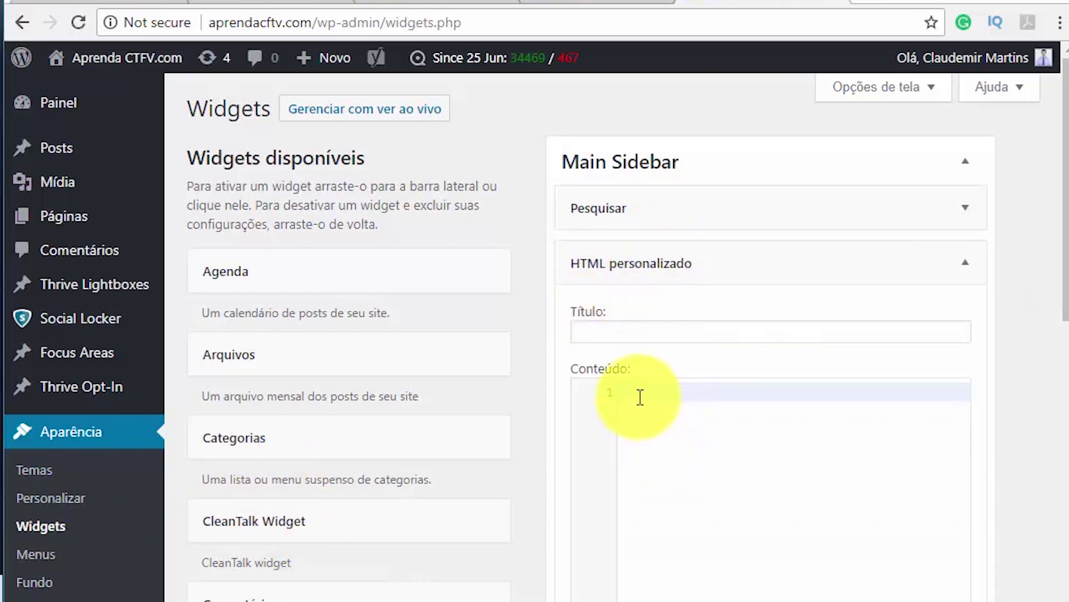
{"action": "right_click", "coordinate": [640, 399]}
{"action": "left_click", "coordinate": [689, 519]}
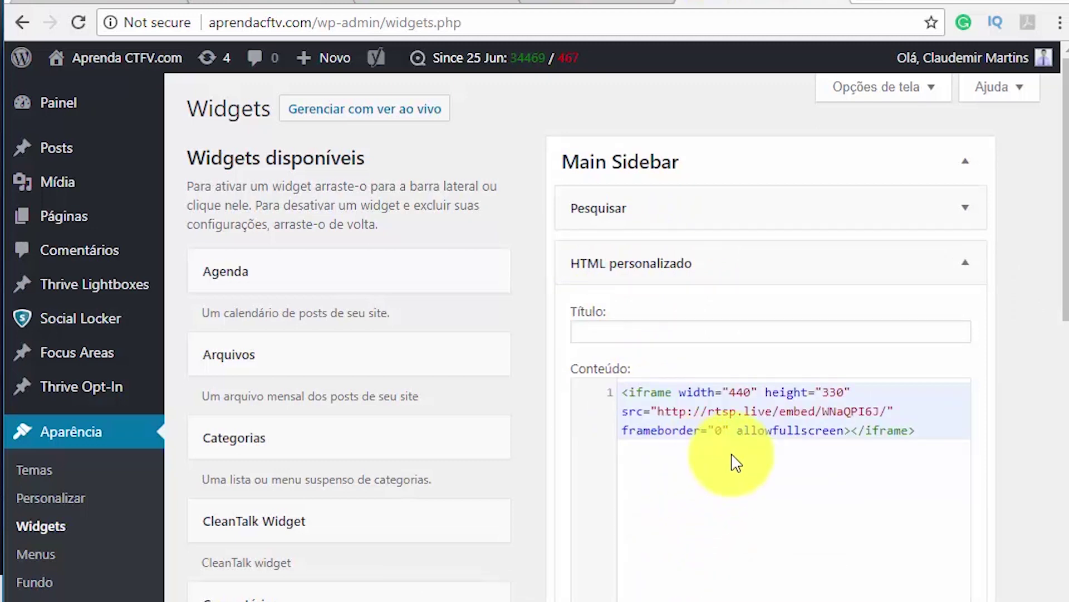
{"action": "left_click", "coordinate": [623, 334]}
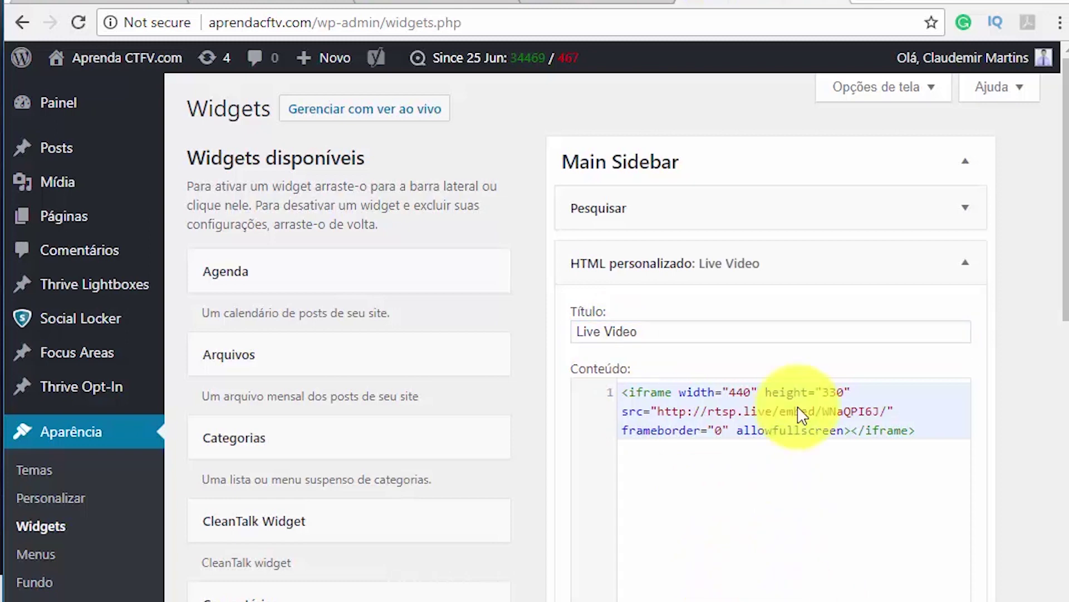
{"action": "left_click", "coordinate": [592, 5]}
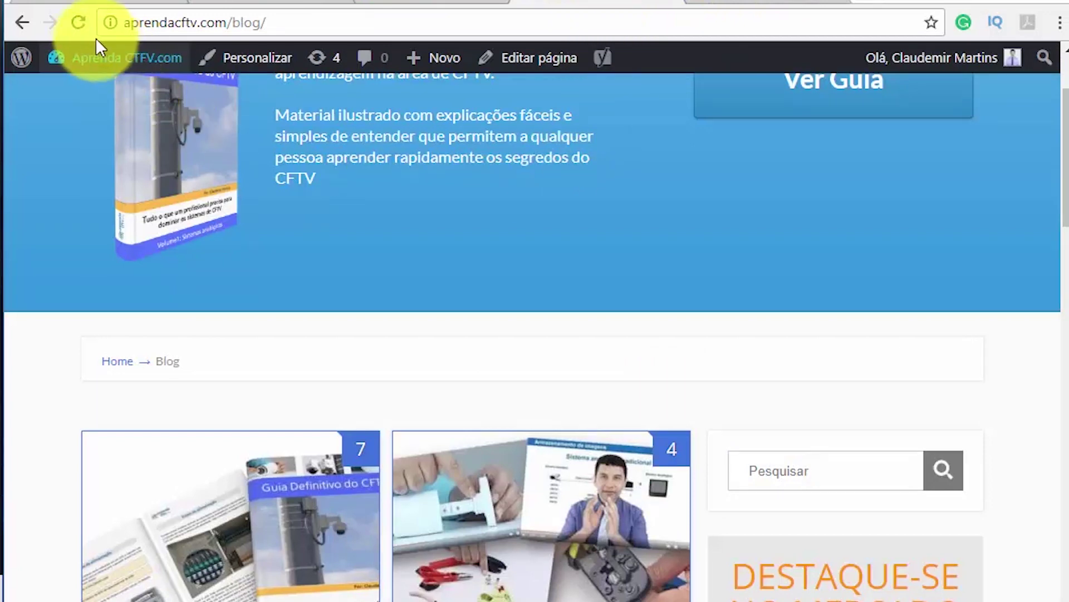
- Reload the blog and check the Camera 1 stream playing under Live Video in the sidebar
{"action": "left_click", "coordinate": [78, 22]}
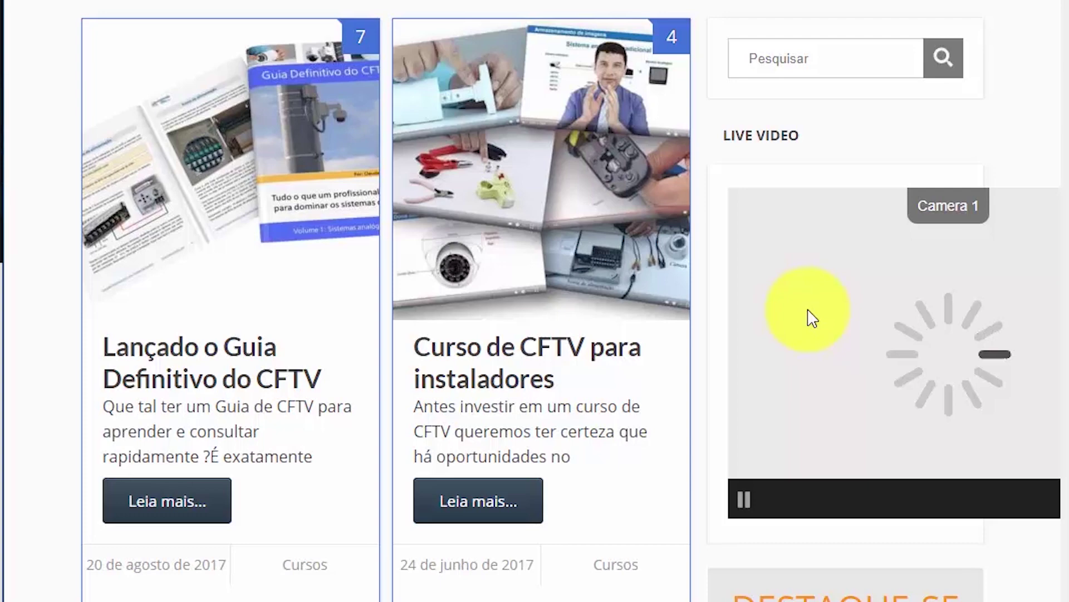
{"action": "left_click", "coordinate": [885, 361]}
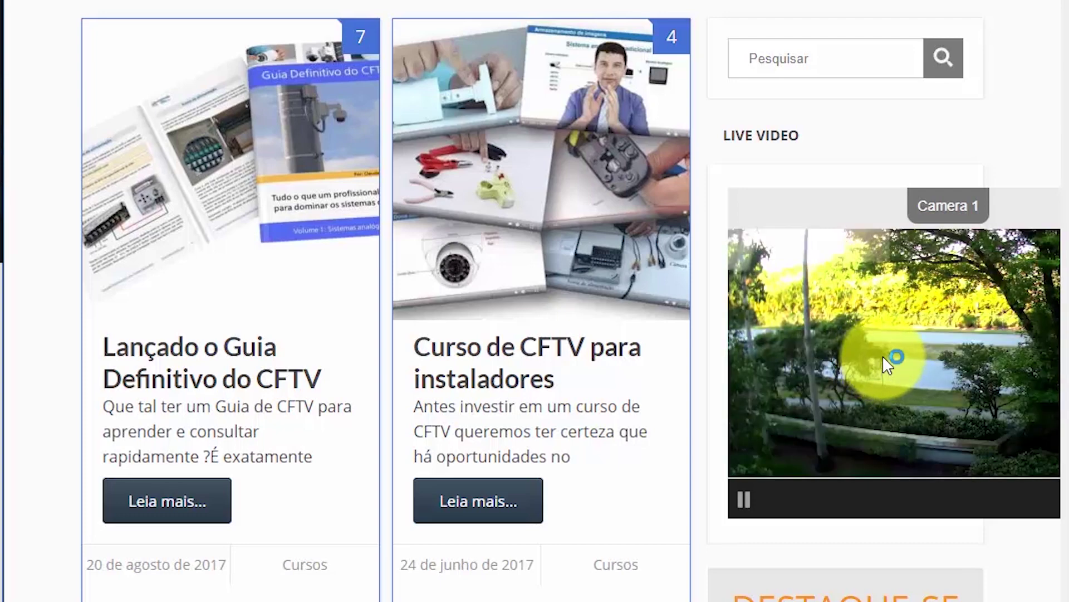
{"action": "scroll", "coordinate": [886, 359], "scroll_direction": "down", "scroll_amount": 2}
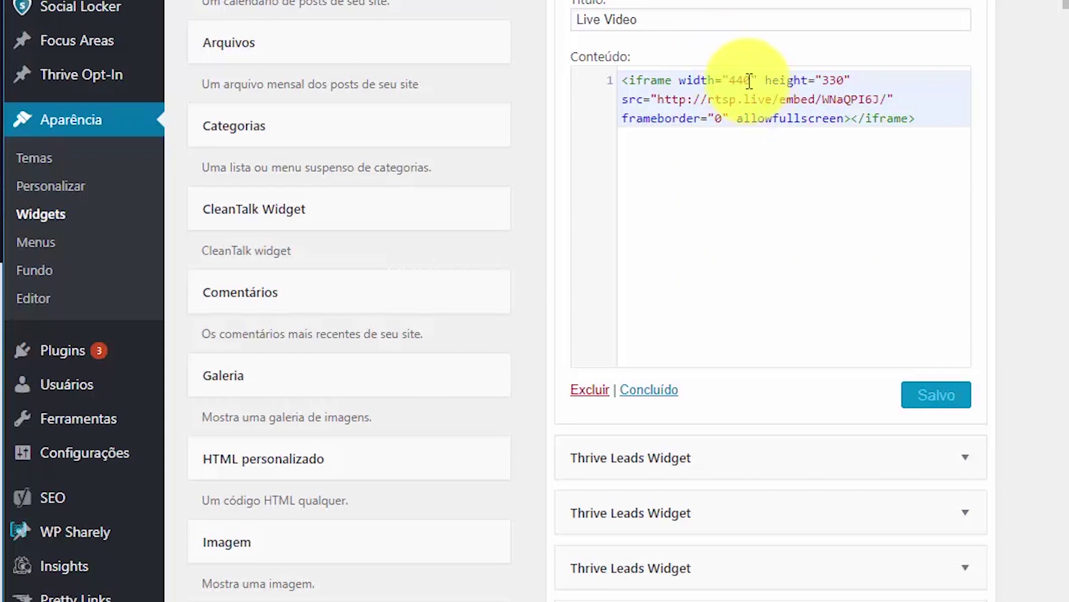
- Change the Live Video iframe to width 300 and height 200 and save the widget
{"action": "left_click", "coordinate": [750, 81]}
{"action": "key", "text": "ctrl+a"}
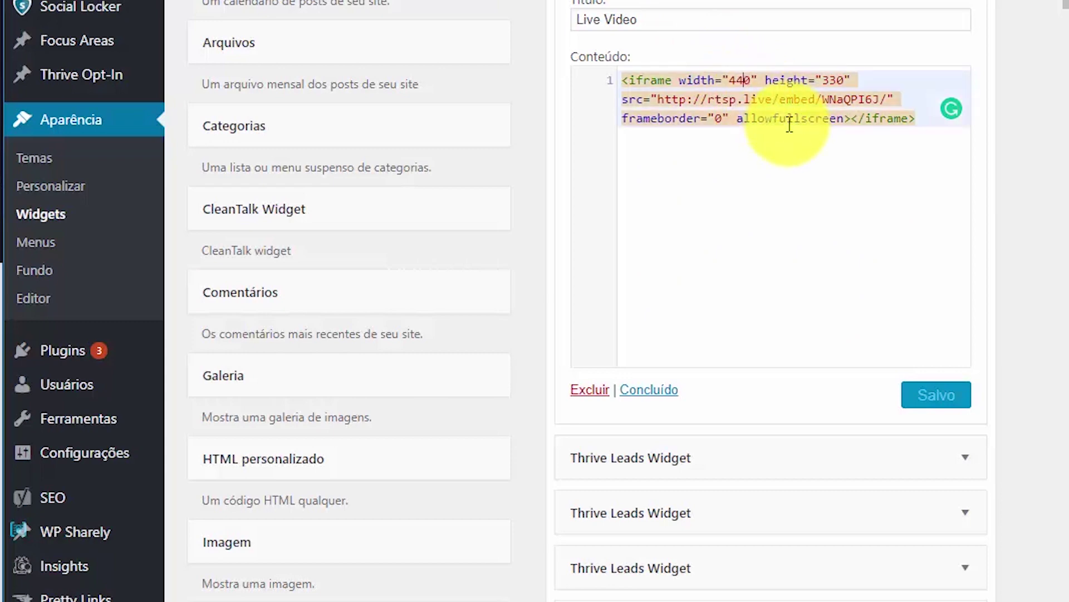
{"action": "key", "text": "BackSpace"}
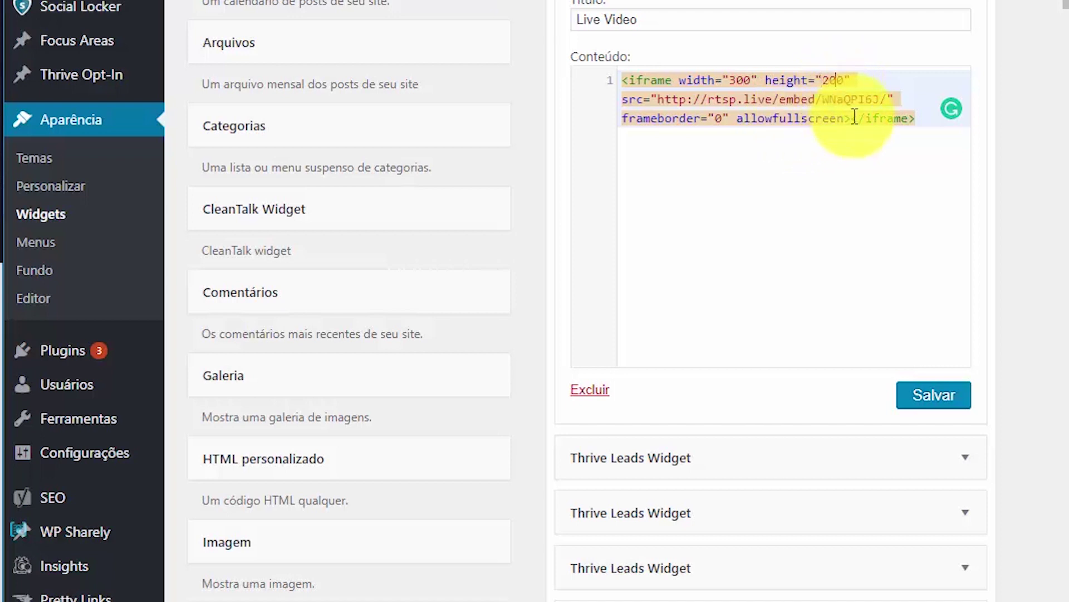
{"action": "left_click", "coordinate": [931, 393]}
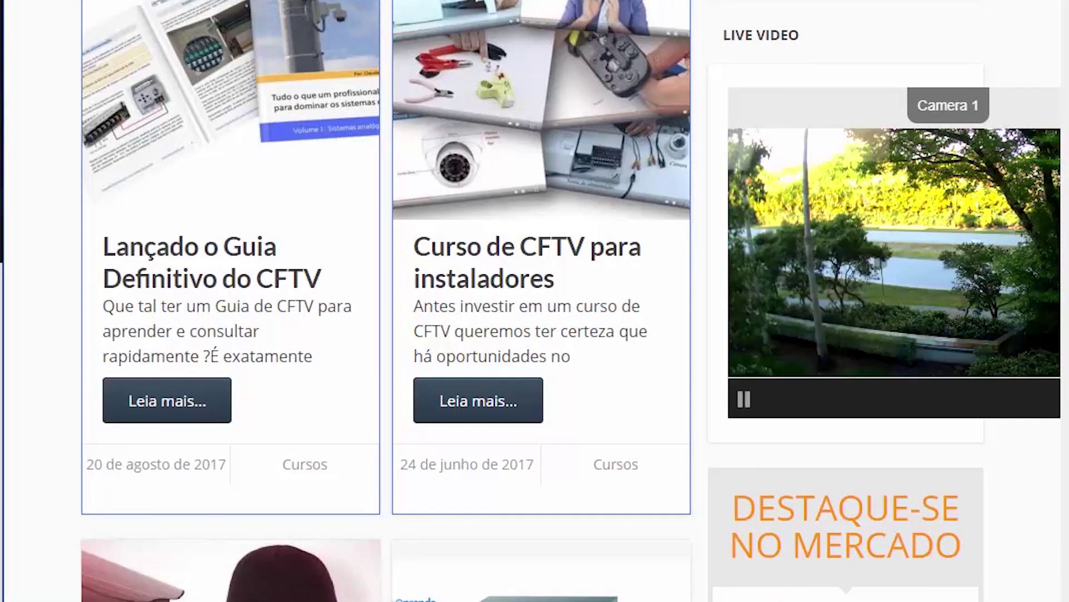
- Restart the resized Camera 1 stream in the blog sidebar
{"action": "left_click", "coordinate": [793, 257]}
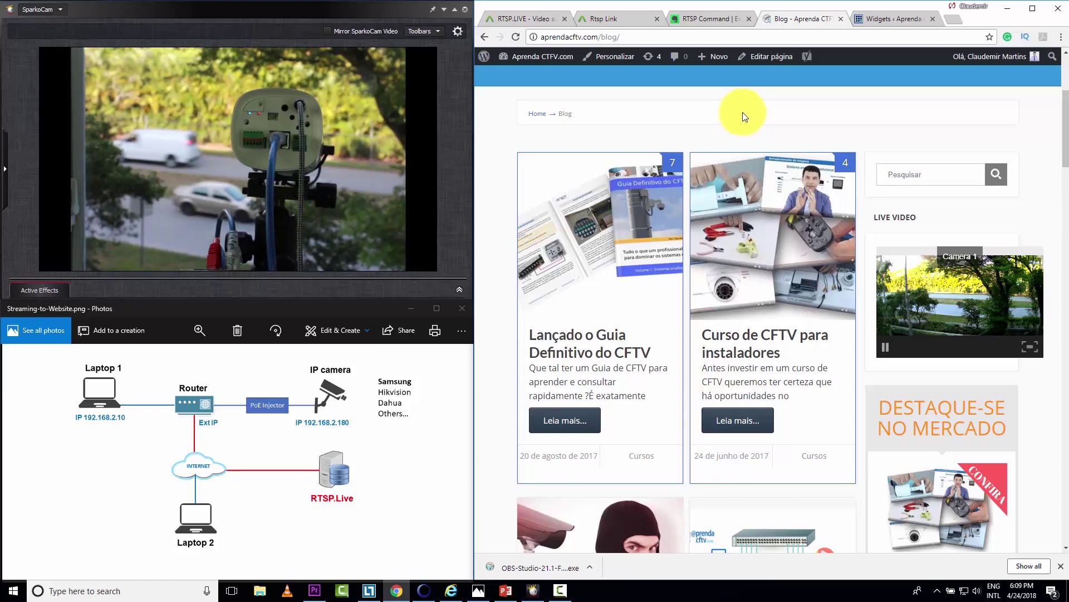
- View the network diagram full-screen, restore its small window, and bring up the RTSP Command note
{"action": "left_click", "coordinate": [436, 309]}
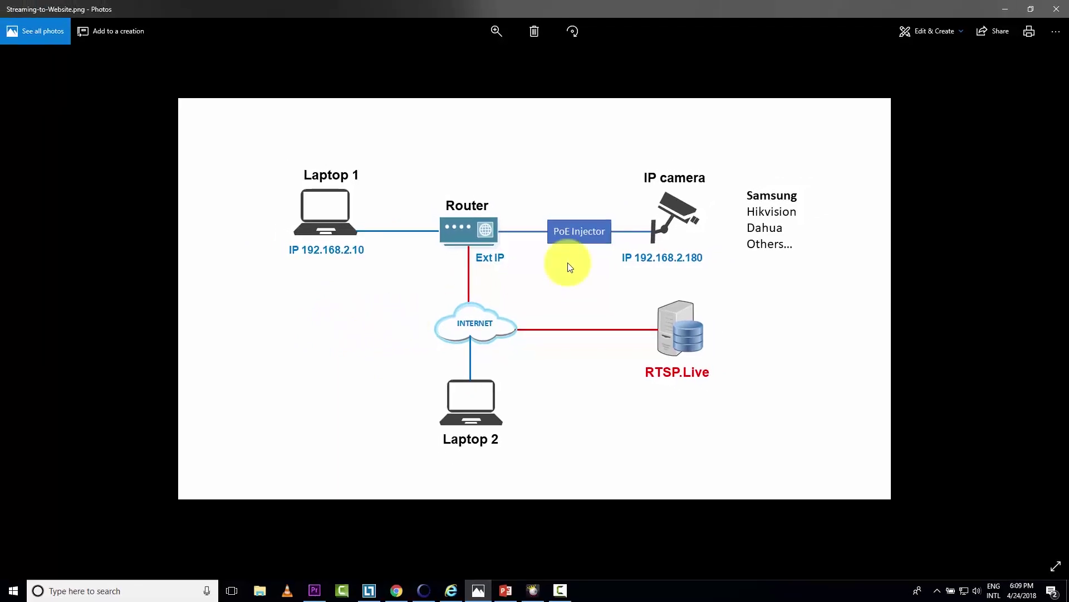
{"action": "left_click", "coordinate": [1030, 10]}
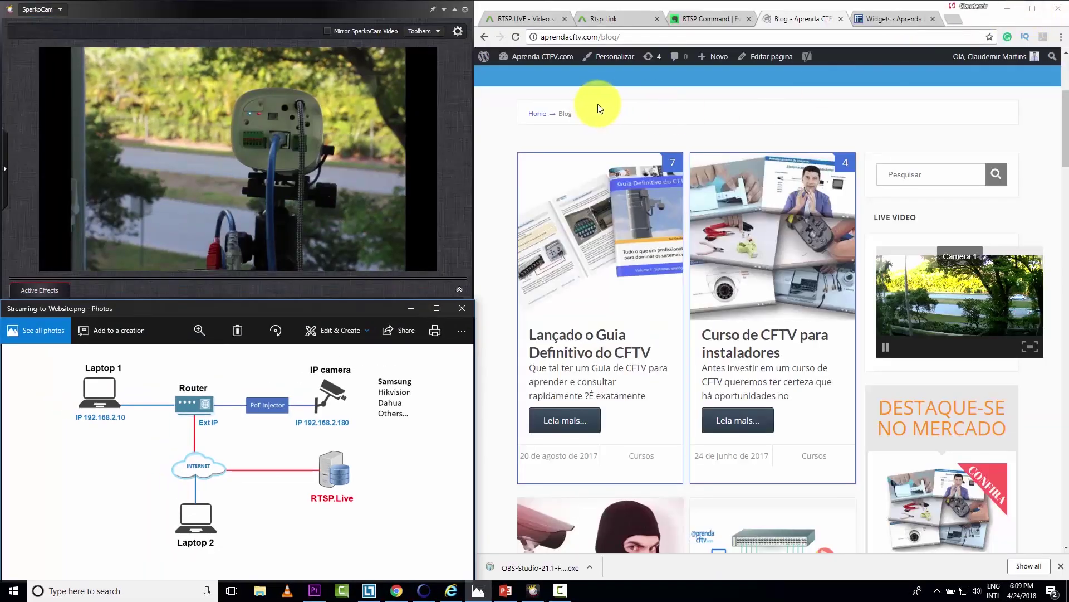
{"action": "left_click", "coordinate": [693, 18]}
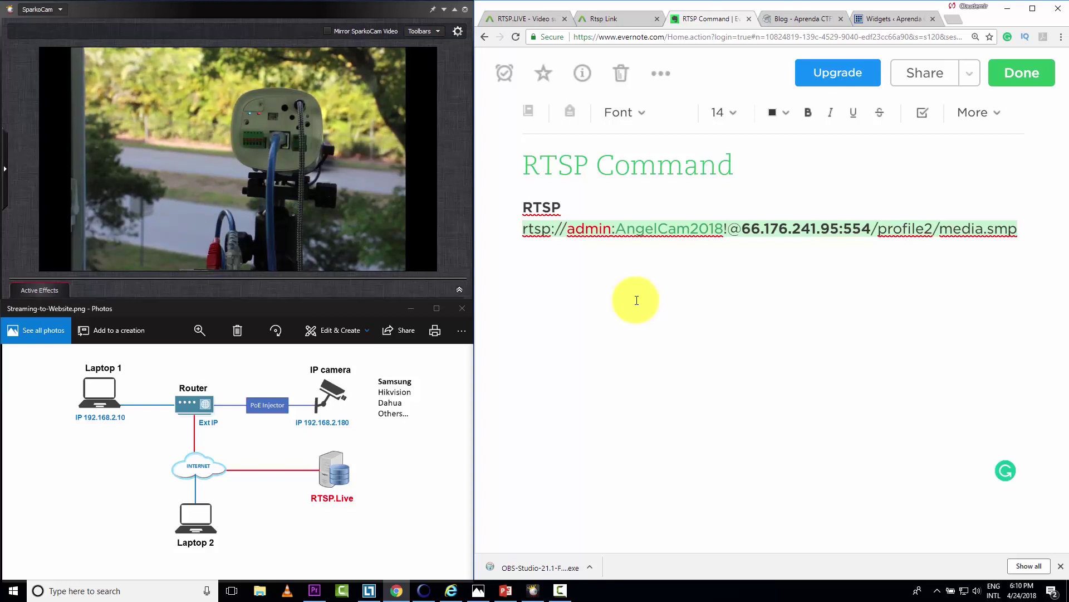
{"action": "left_click", "coordinate": [636, 301]}
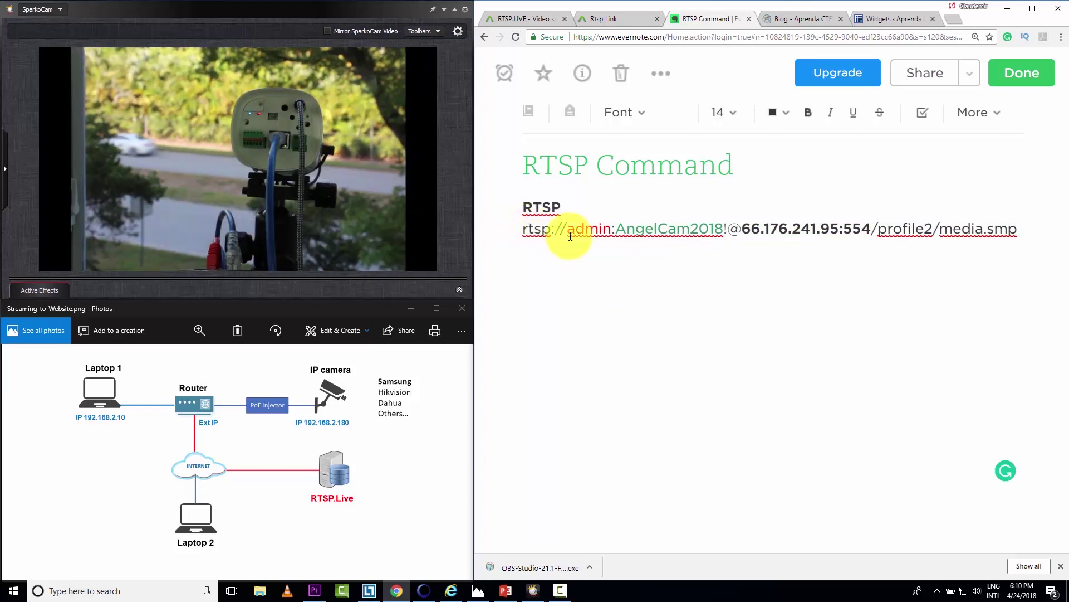
{"action": "left_click", "coordinate": [645, 229]}
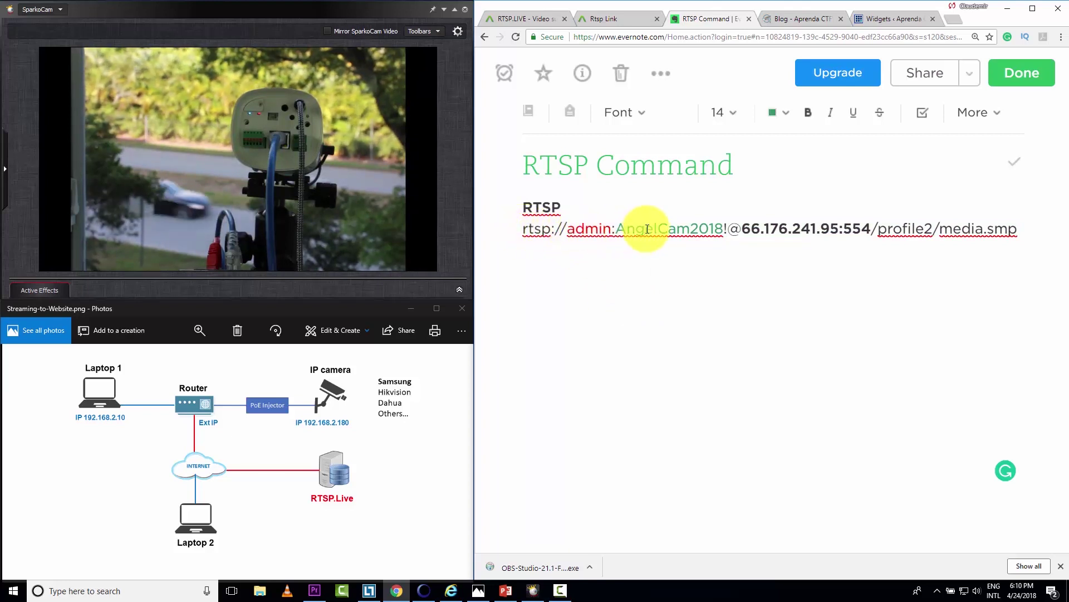
{"action": "left_click_drag", "start_coordinate": [740, 230], "coordinate": [873, 228]}
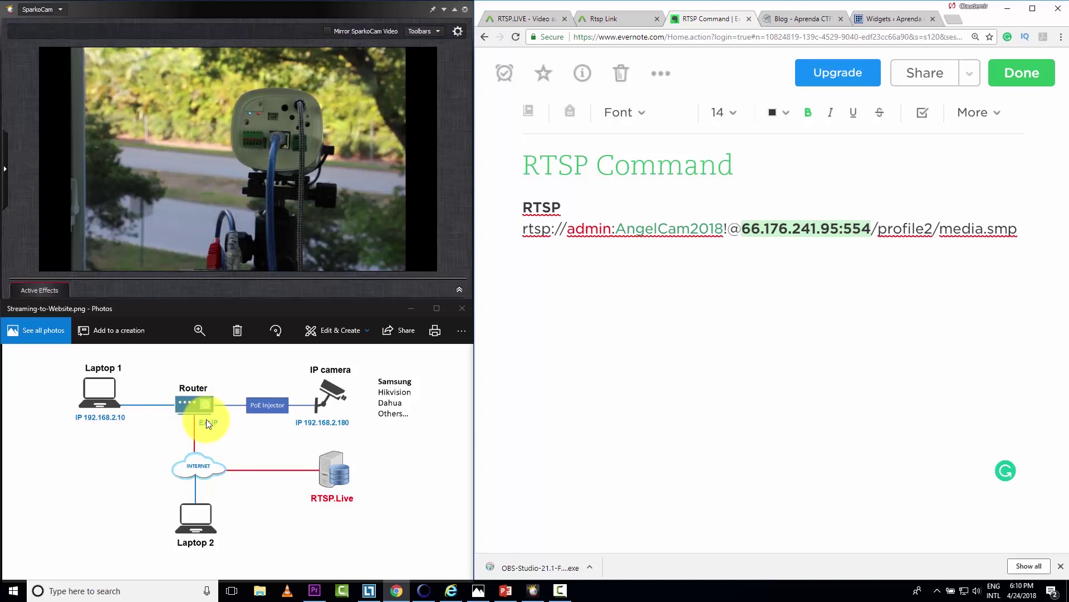
{"action": "left_click", "coordinate": [890, 233]}
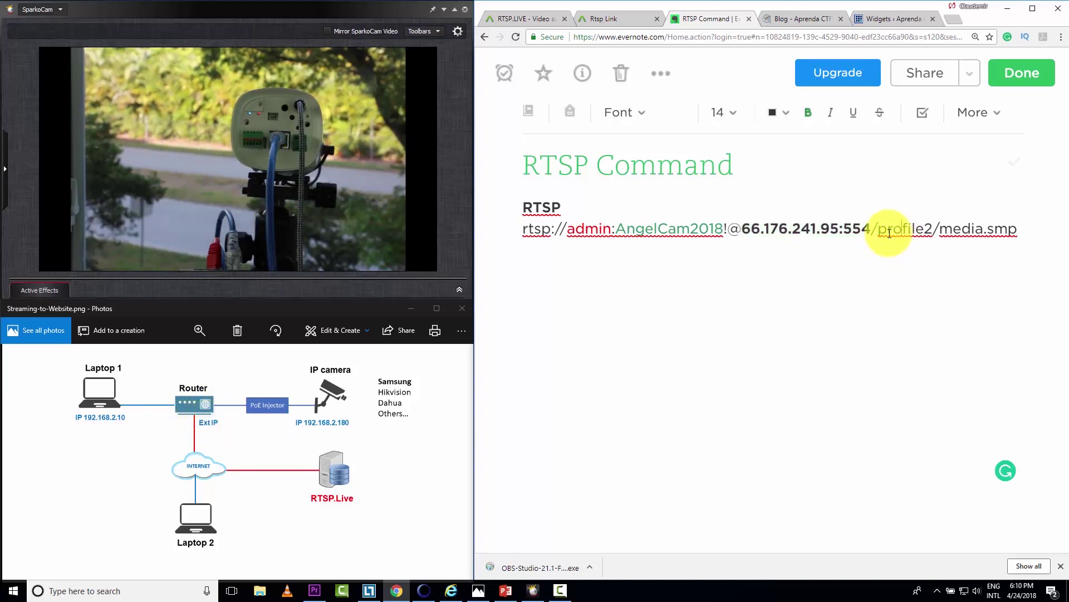
{"action": "left_click_drag", "start_coordinate": [871, 229], "coordinate": [934, 230]}
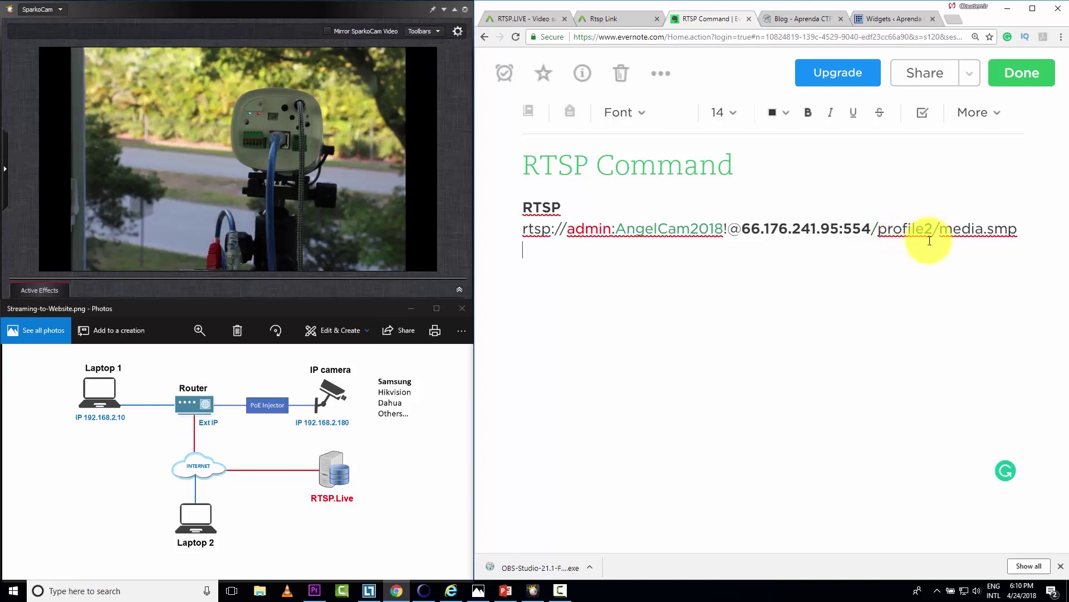
{"action": "left_click", "coordinate": [898, 258]}
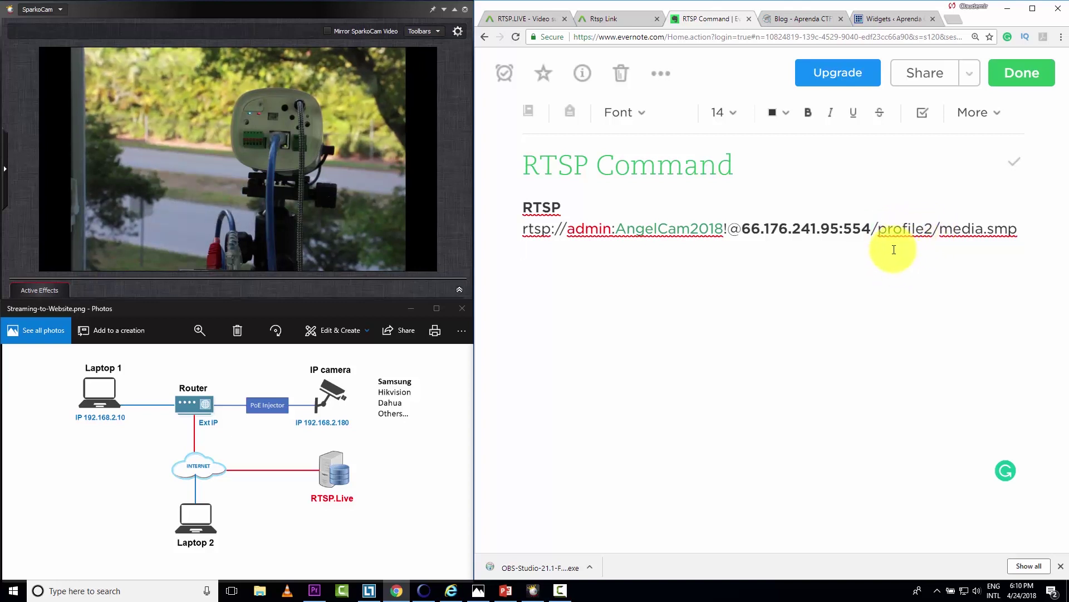